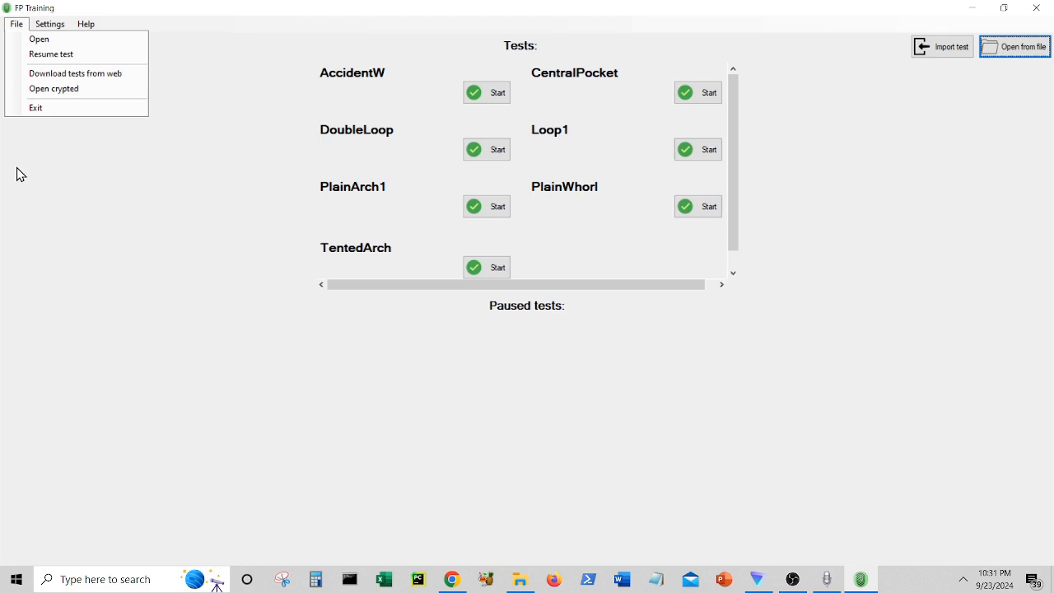
# Review the tests folder, results folder and language settings without changing them.
pyautogui.click(58, 30)
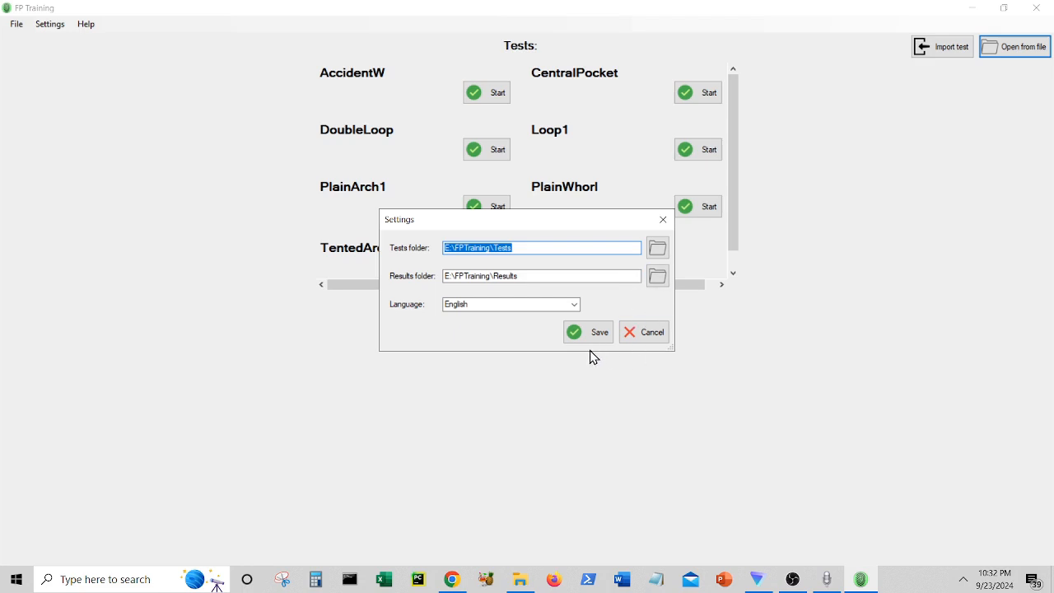
pyautogui.click(662, 221)
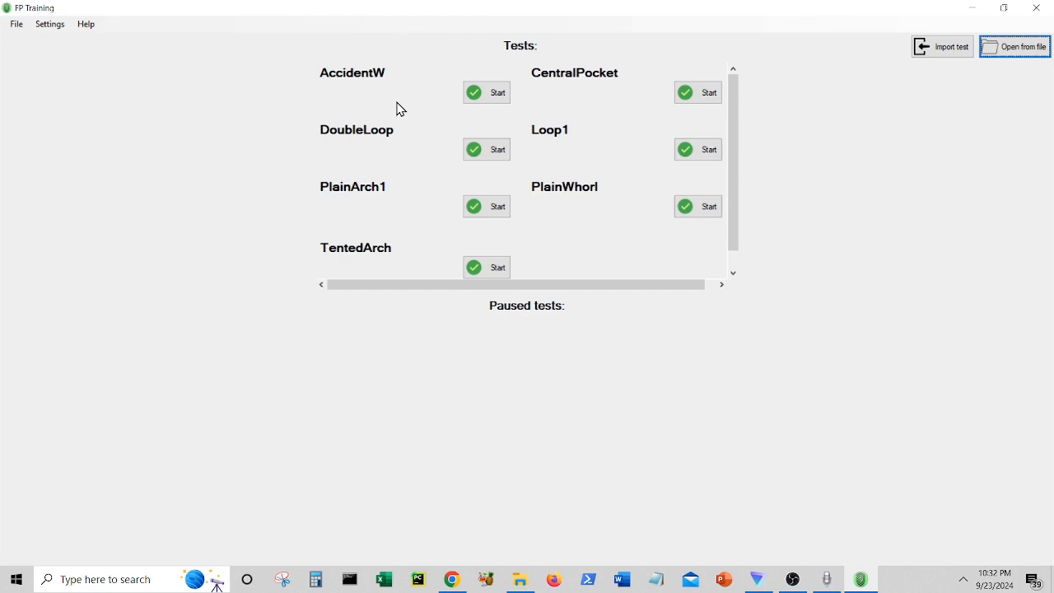
# Start the DoubleLoop test, entering the examinee's first name and test number 2.
pyautogui.click(492, 153)
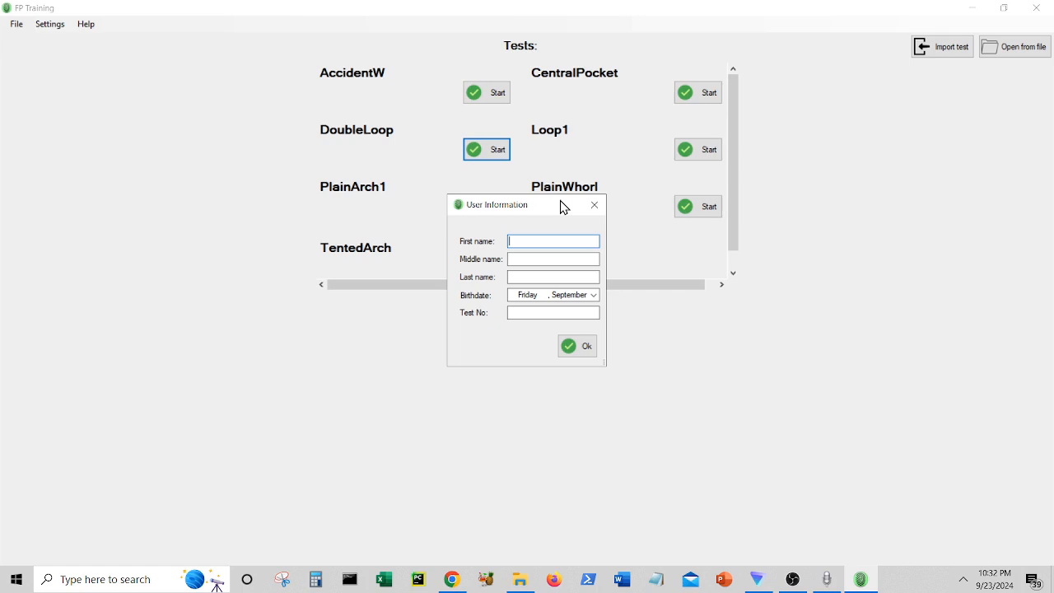
pyautogui.write('Norm')
pyautogui.click(525, 314)
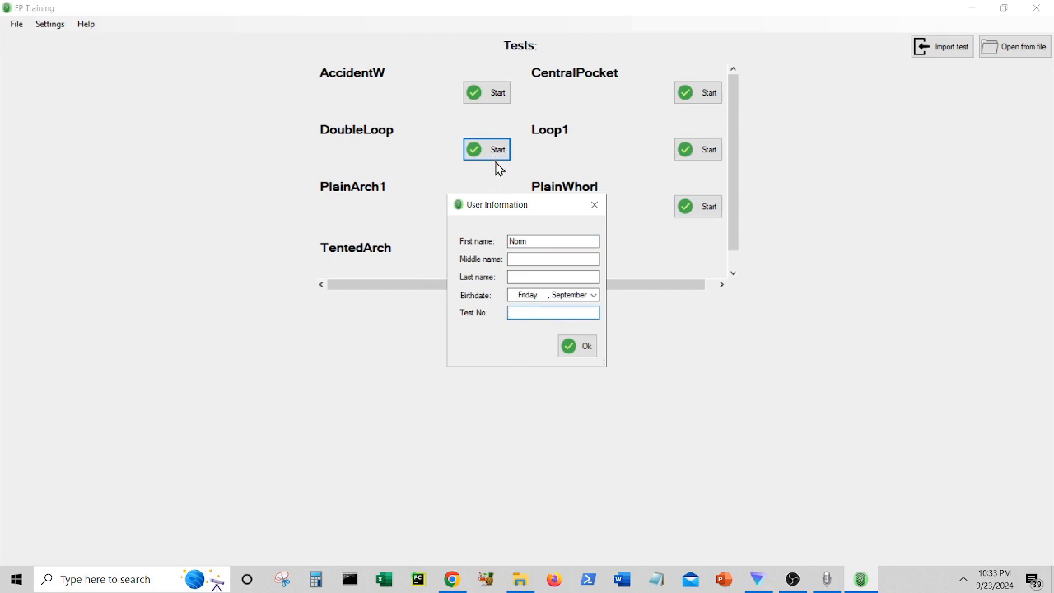
pyautogui.write('2')
pyautogui.click(587, 358)
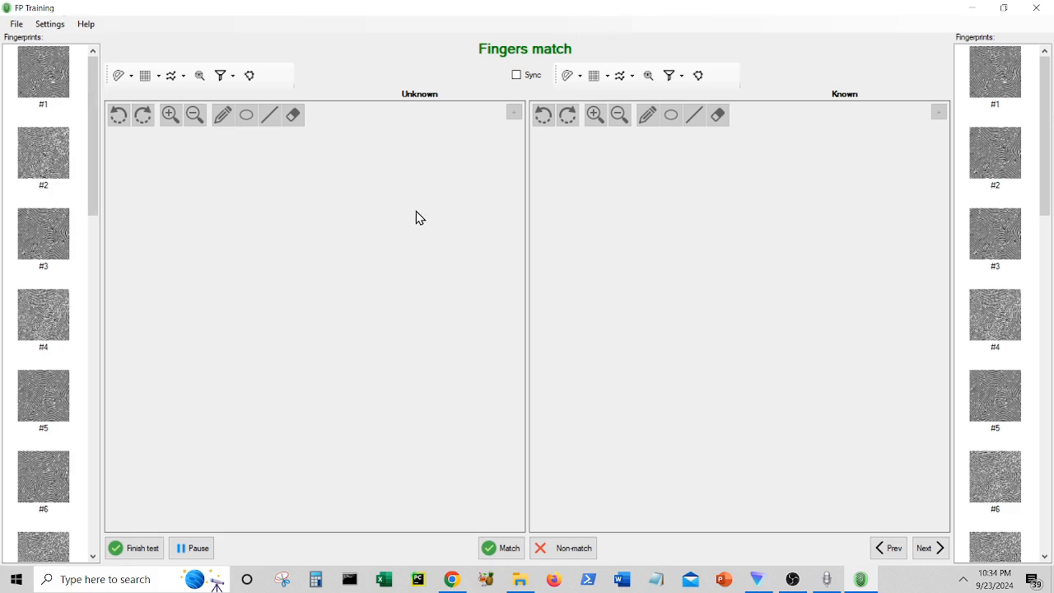
pyautogui.click(16, 24)
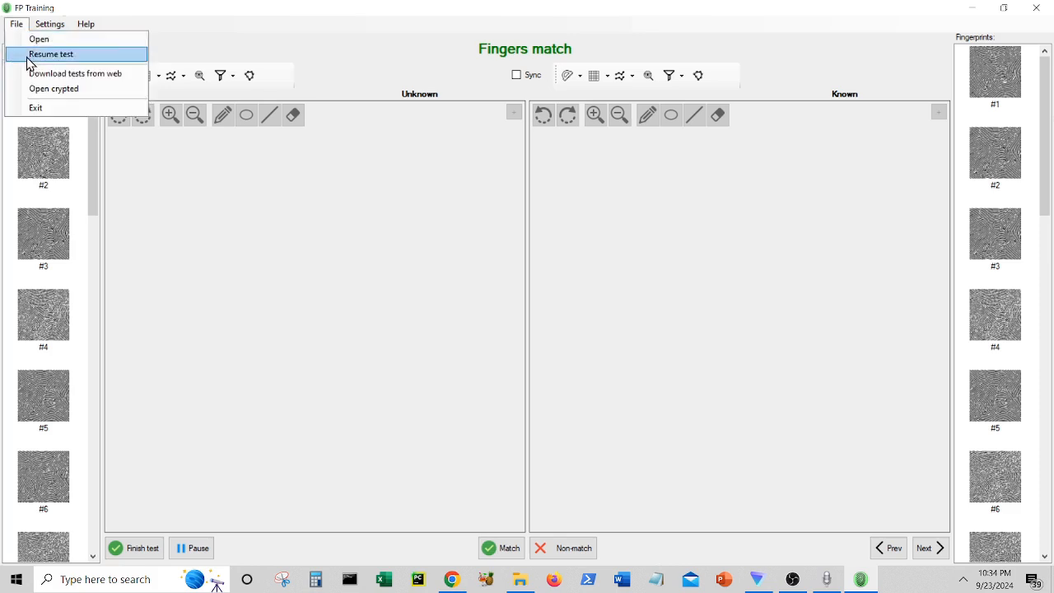
pyautogui.click(349, 204)
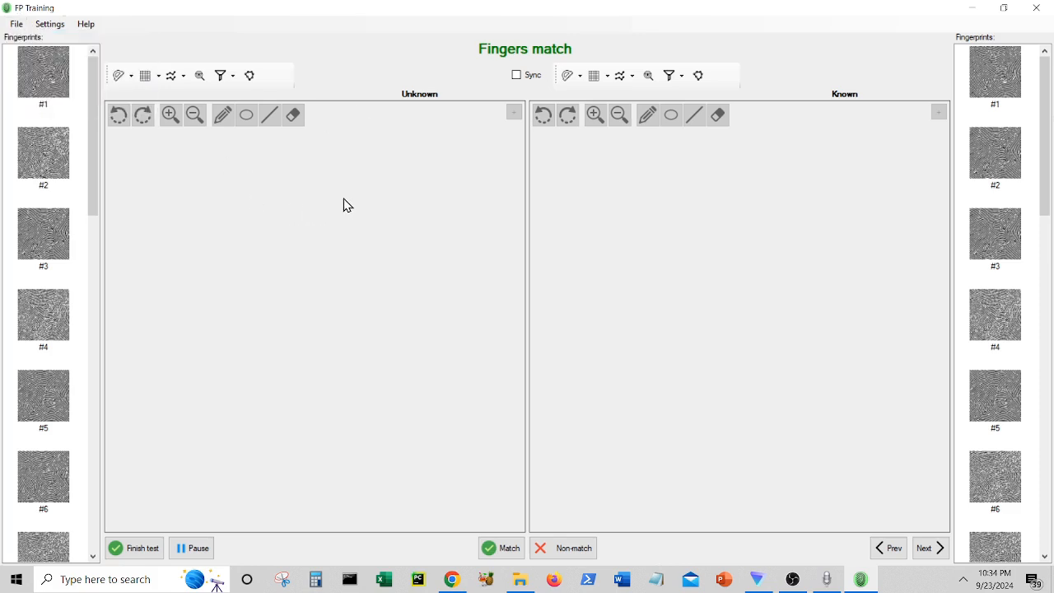
# Load fingerprint pair #1 for comparison and enlarge the unknown print to 0.9x.
pyautogui.click(55, 77)
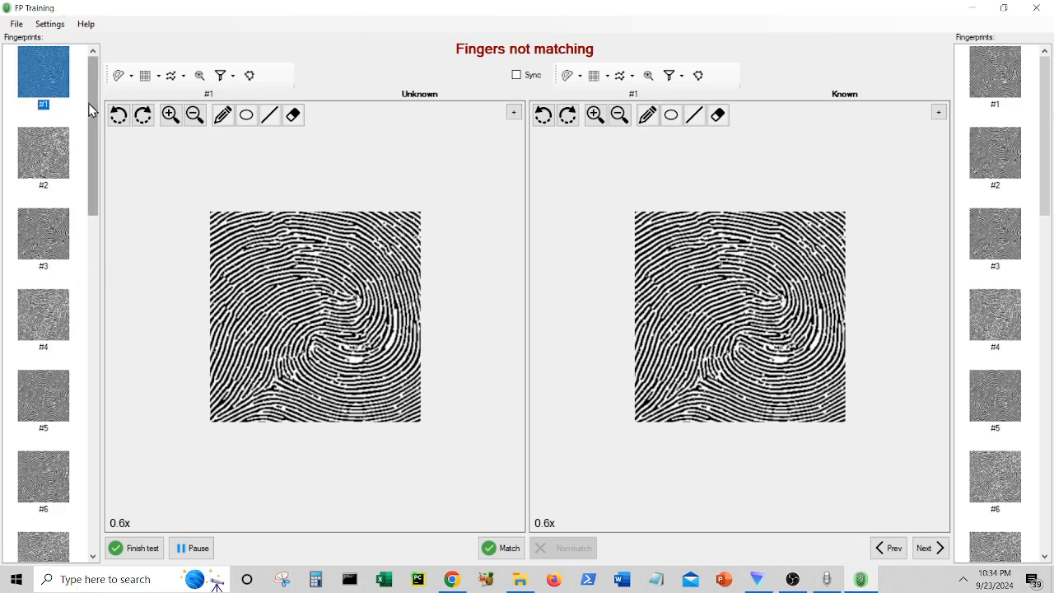
pyautogui.moveTo(93, 113); pyautogui.dragTo(171, 74)
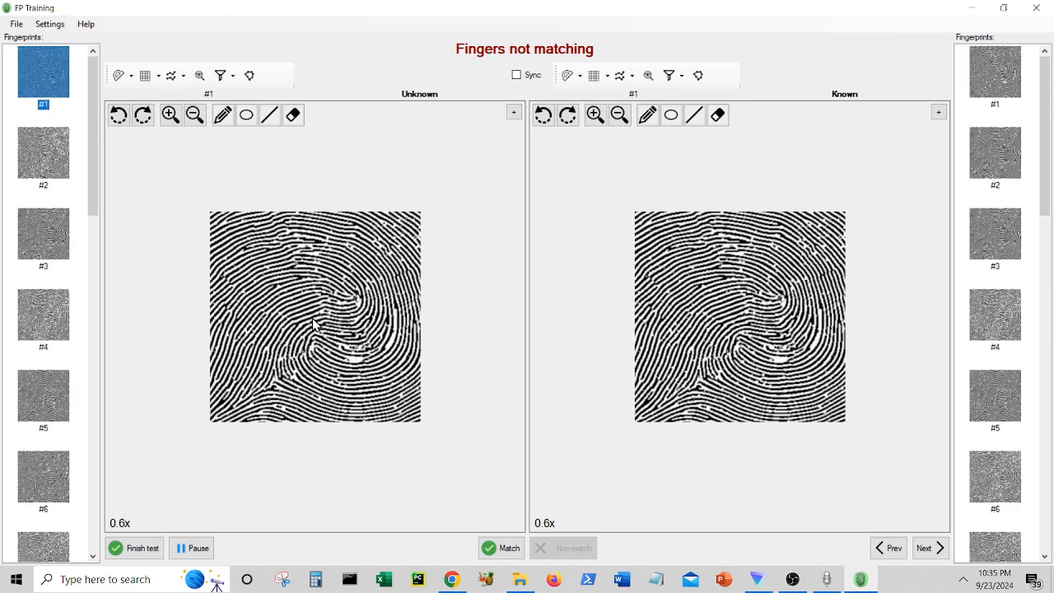
pyautogui.scroll(1, 315, 323)
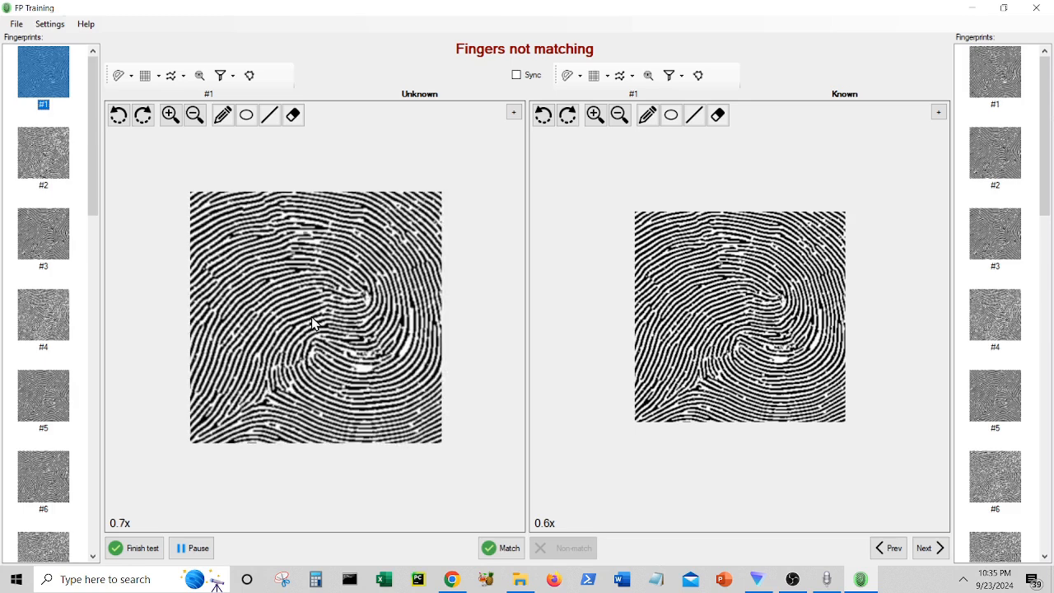
pyautogui.scroll(2, 315, 323)
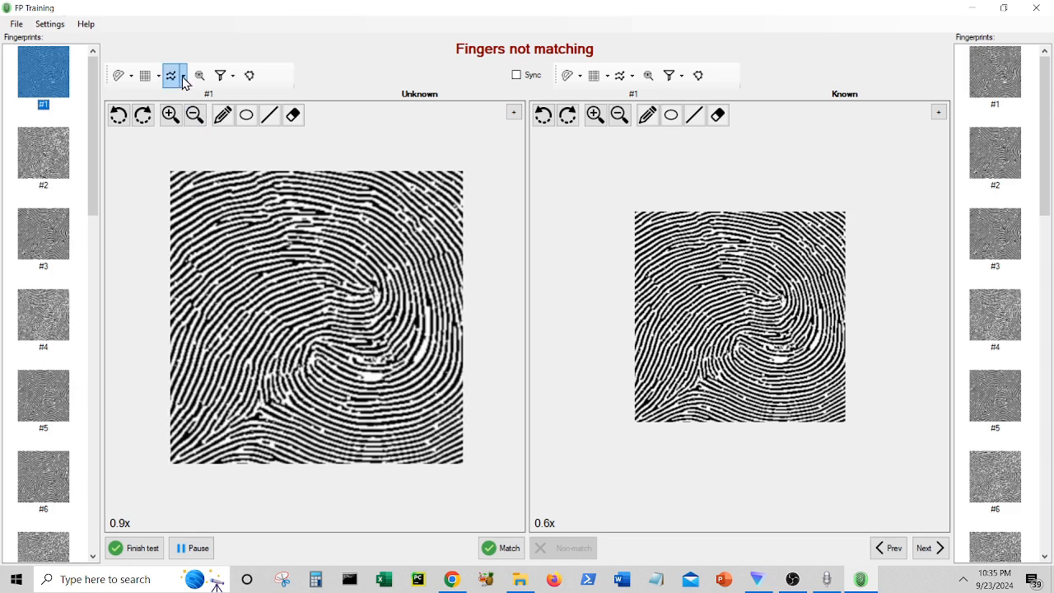
pyautogui.click(194, 116)
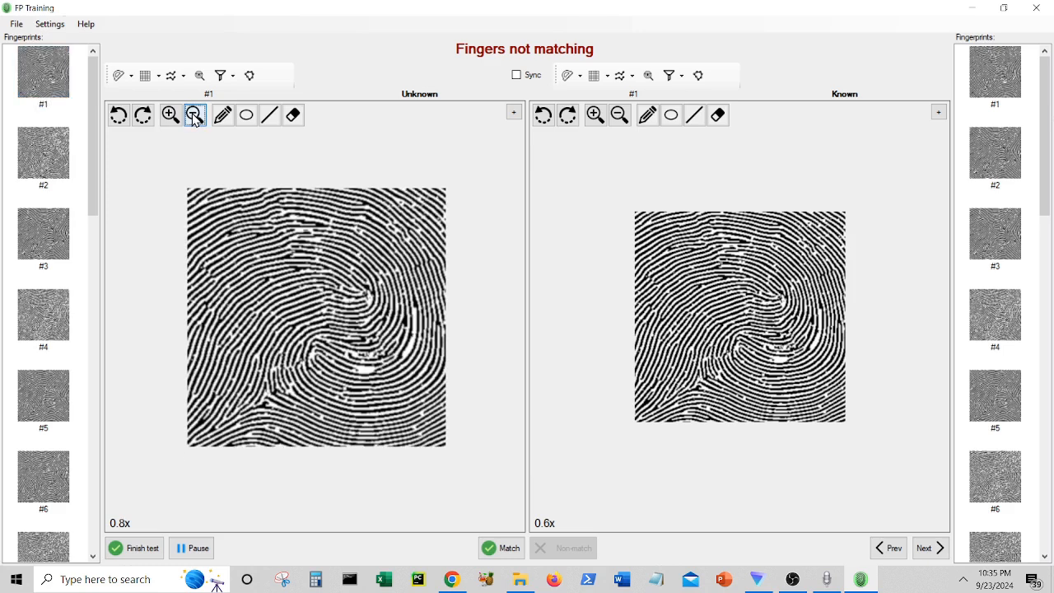
pyautogui.click(194, 116)
pyautogui.click(171, 116)
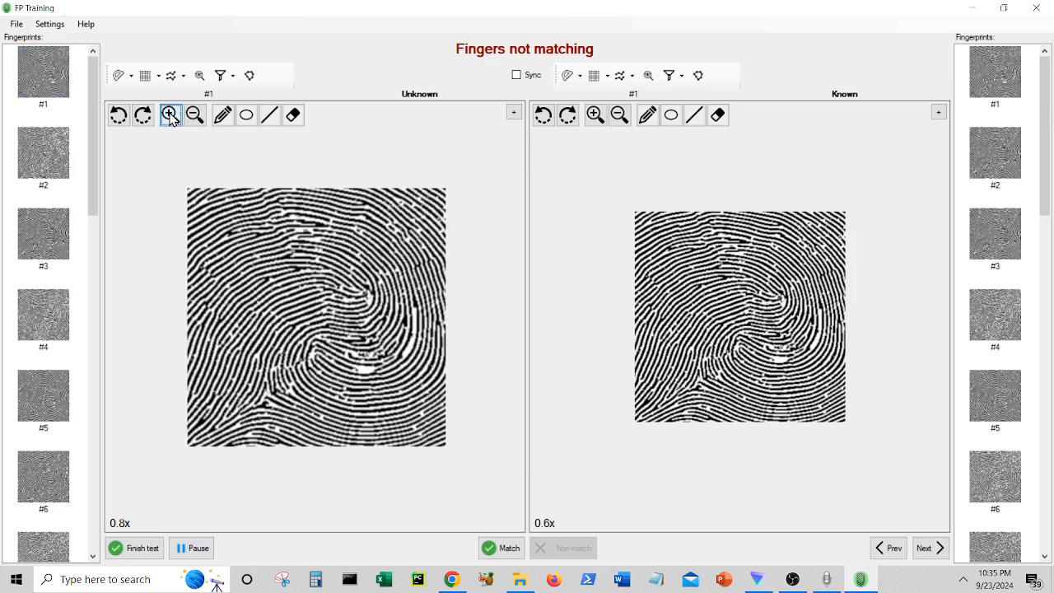
pyautogui.click(170, 116)
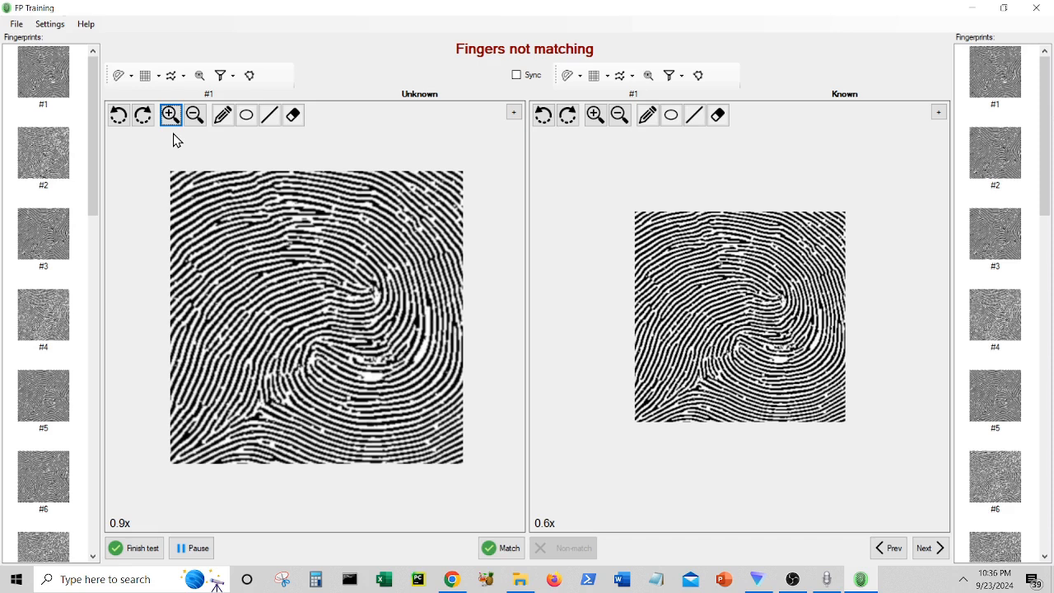
# Mark three ridge details on the unknown print with numbered lines 1 to 3 and connect their points into a triangle.
pyautogui.click(272, 118)
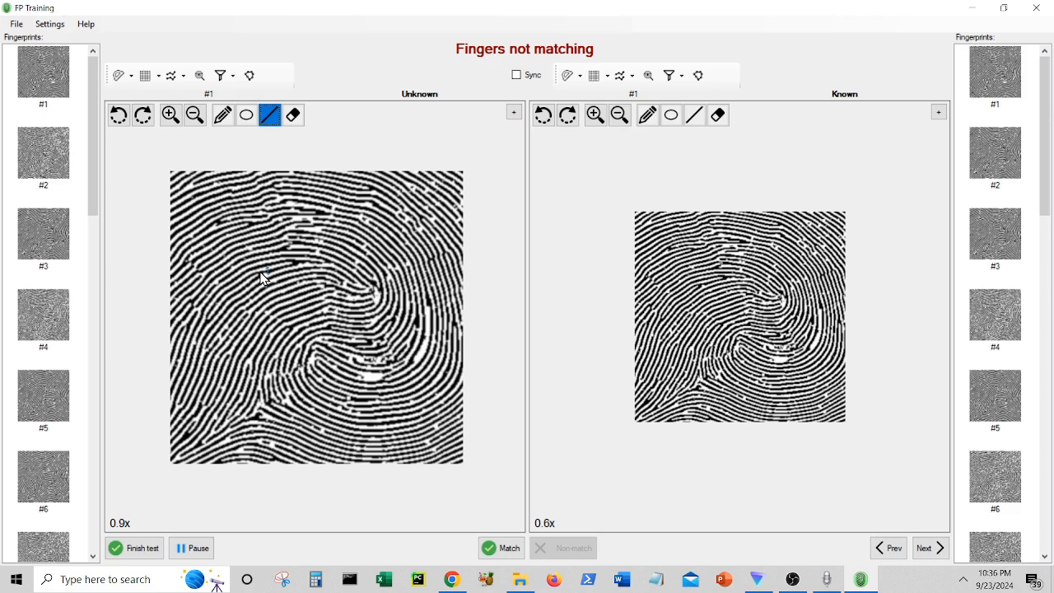
pyautogui.moveTo(261, 272); pyautogui.dragTo(300, 149)
pyautogui.moveTo(395, 321); pyautogui.dragTo(487, 290)
pyautogui.moveTo(228, 354); pyautogui.dragTo(241, 498)
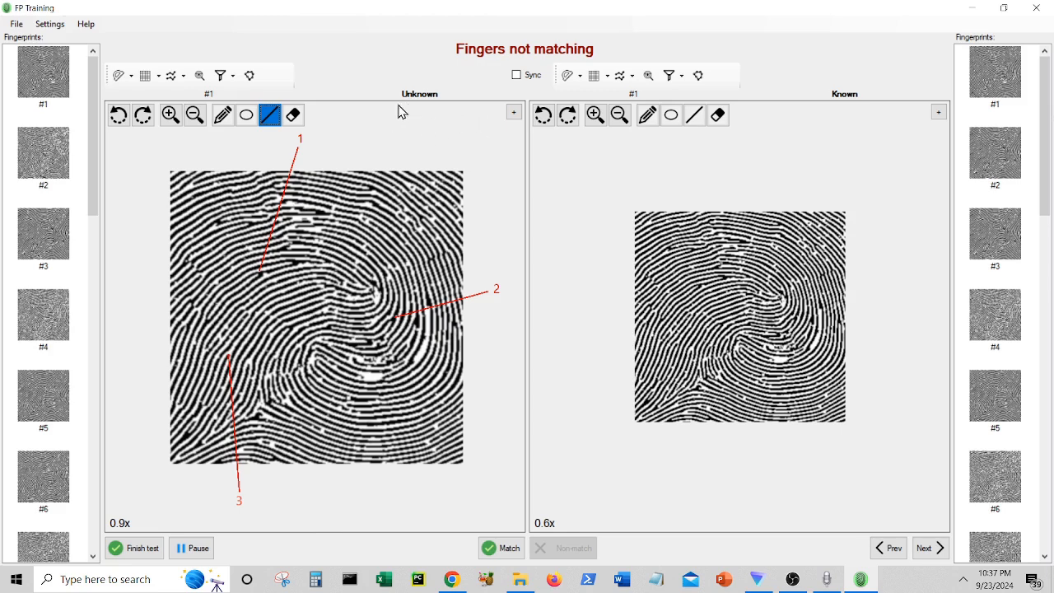
pyautogui.click(251, 80)
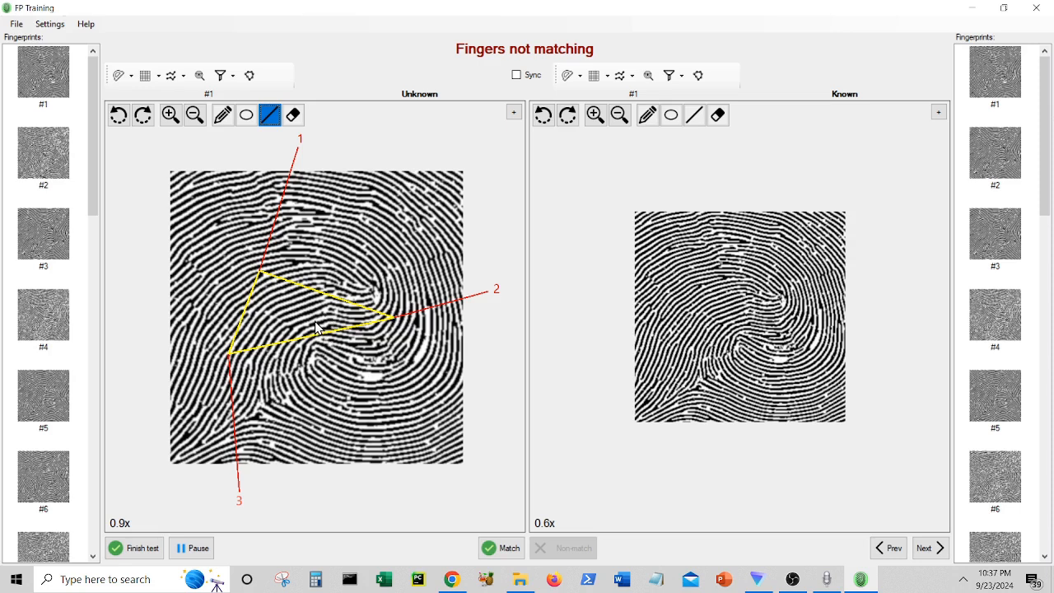
pyautogui.click(403, 319)
pyautogui.click(262, 273)
pyautogui.click(266, 288)
# Mark the three corresponding ridge details on the known print with numbered lines 1 to 3 and connect their points into a triangle.
pyautogui.scroll(1, 736, 345)
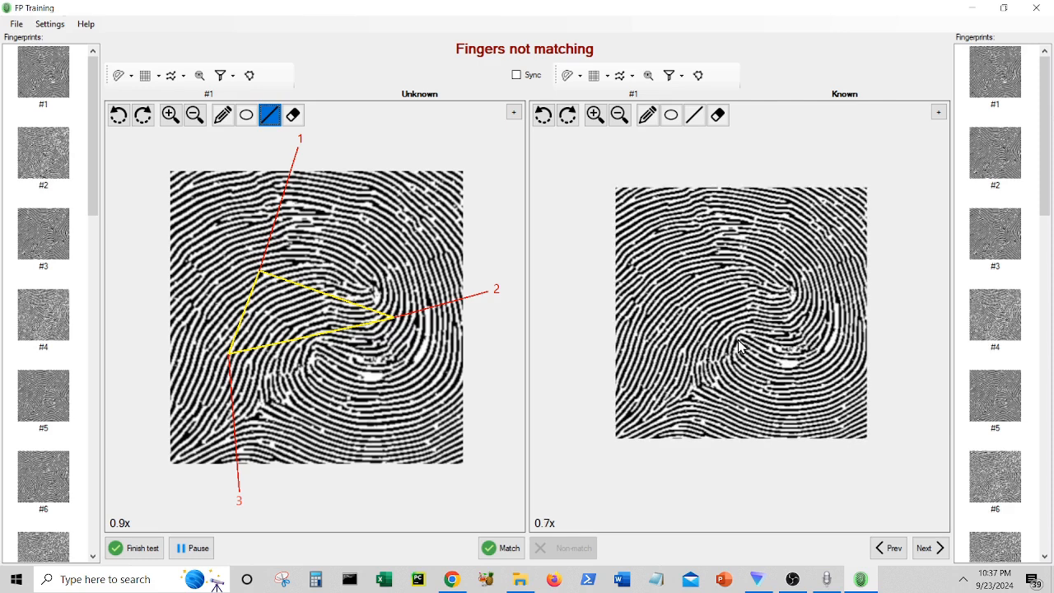
pyautogui.scroll(2, 739, 347)
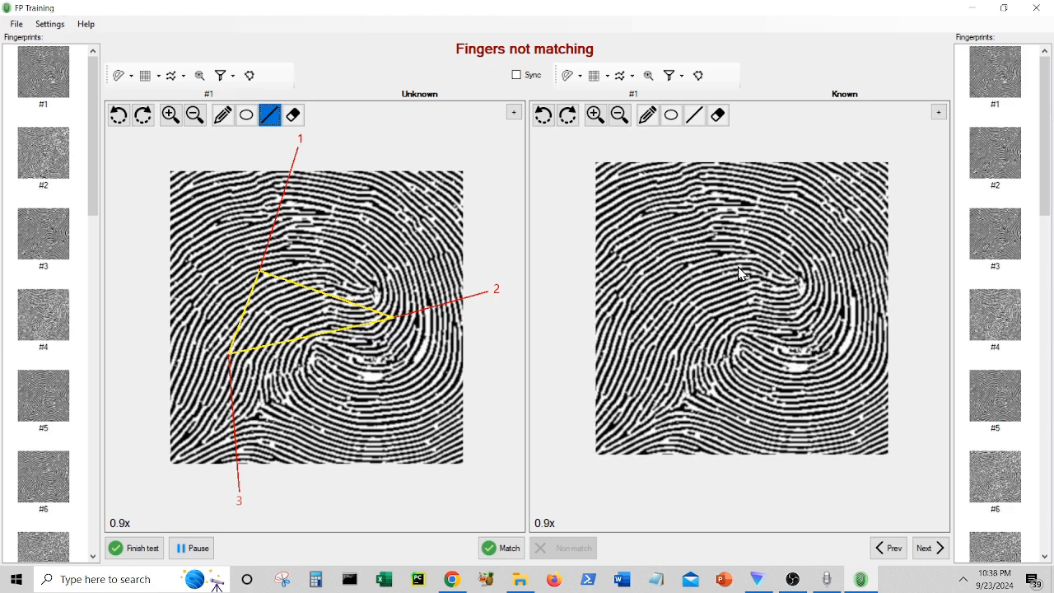
pyautogui.moveTo(740, 273); pyautogui.dragTo(731, 288)
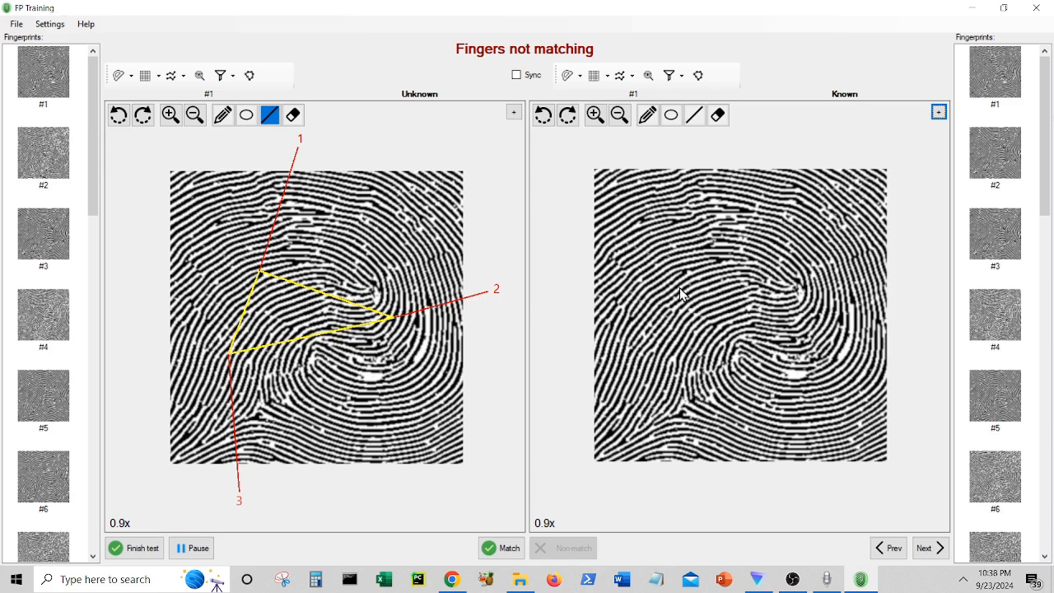
pyautogui.click(696, 118)
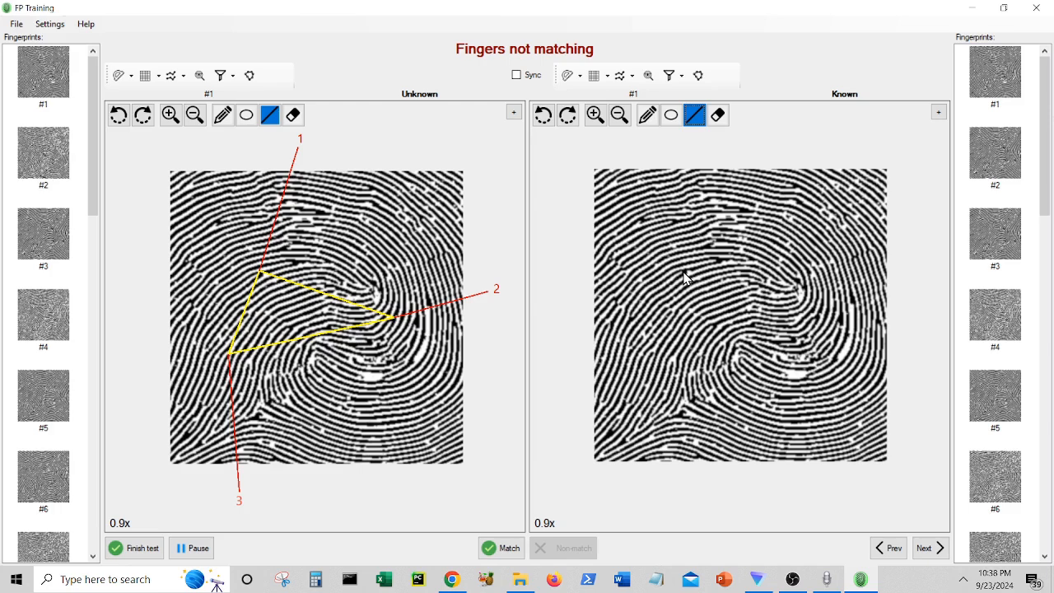
pyautogui.moveTo(684, 272); pyautogui.dragTo(718, 156)
pyautogui.moveTo(819, 317); pyautogui.dragTo(912, 301)
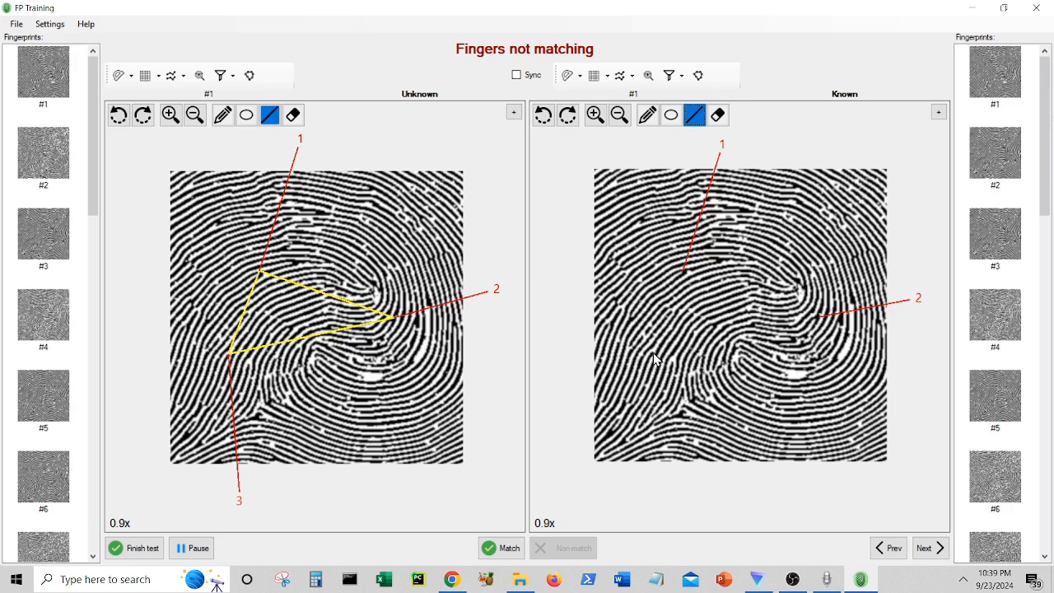
pyautogui.moveTo(653, 356); pyautogui.dragTo(661, 496)
pyautogui.click(699, 77)
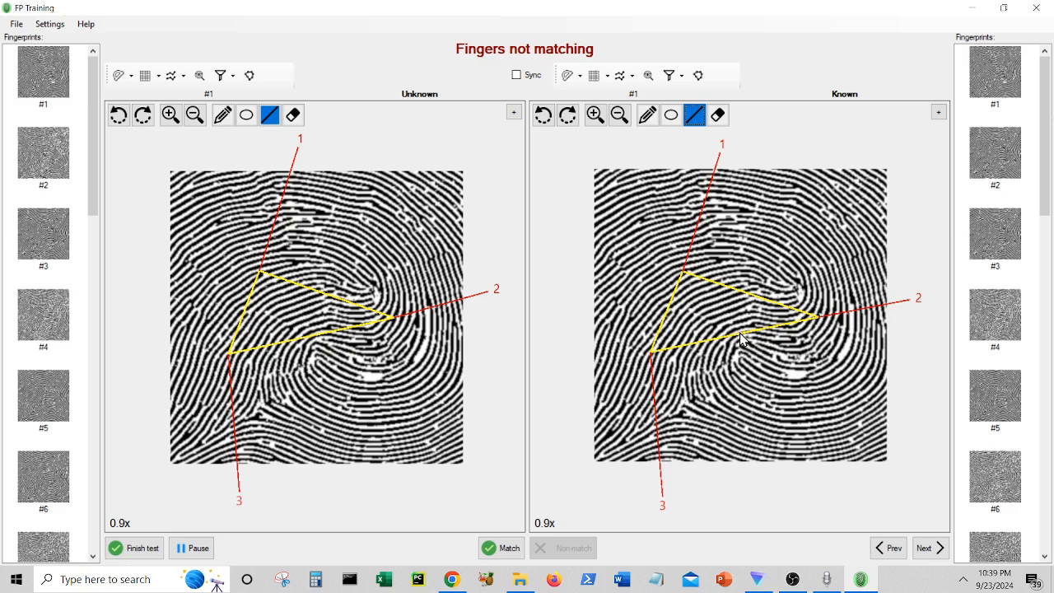
# Turn off the line drawing tool for both the unknown and the known print.
pyautogui.click(396, 306)
pyautogui.click(431, 346)
pyautogui.click(273, 123)
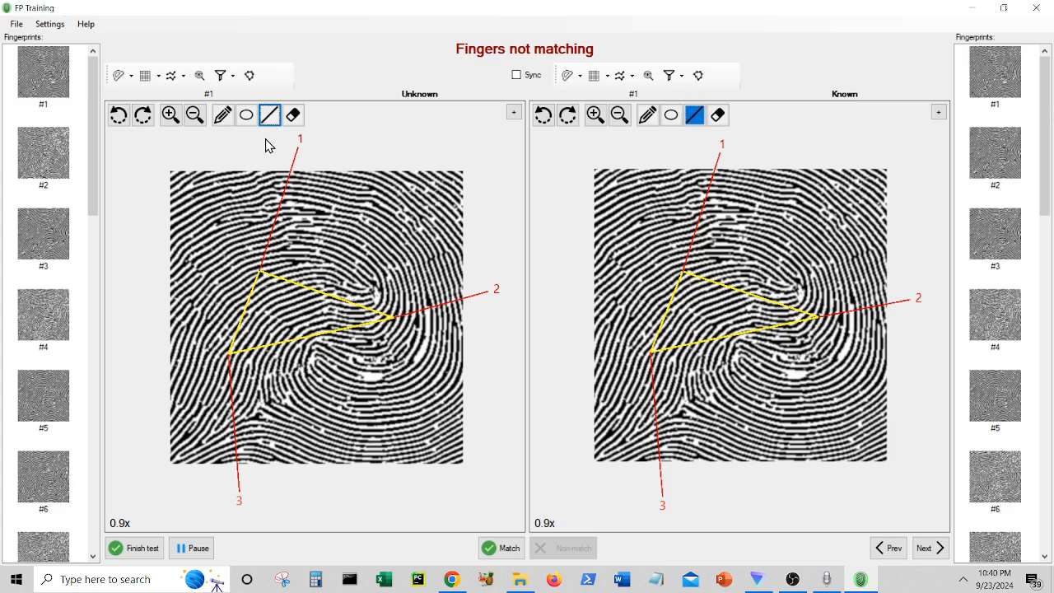
pyautogui.click(697, 114)
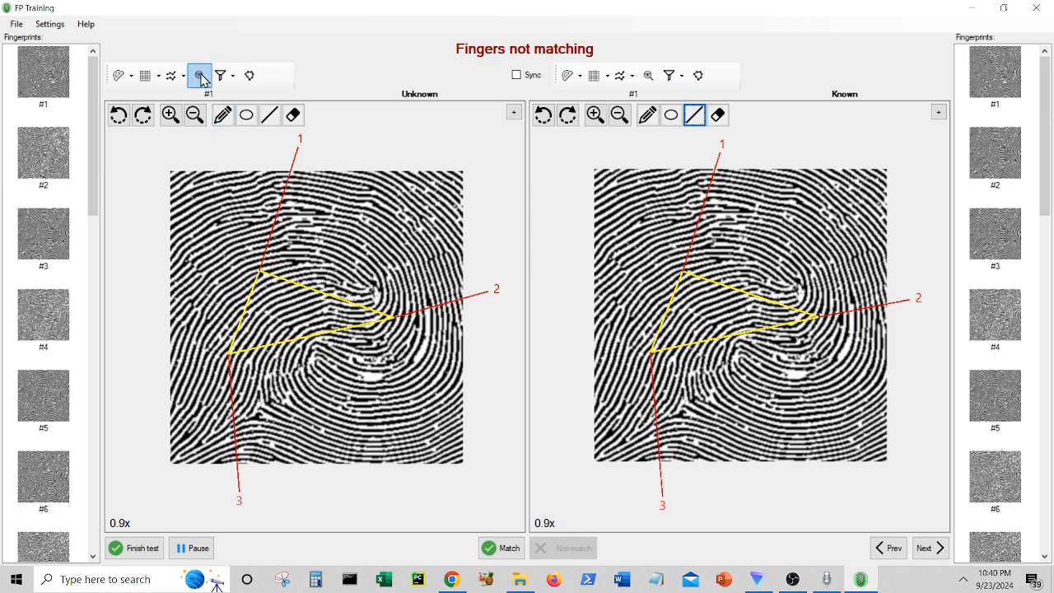
# Enable Sync between the two prints and apply auto align to the unknown print.
pyautogui.click(517, 77)
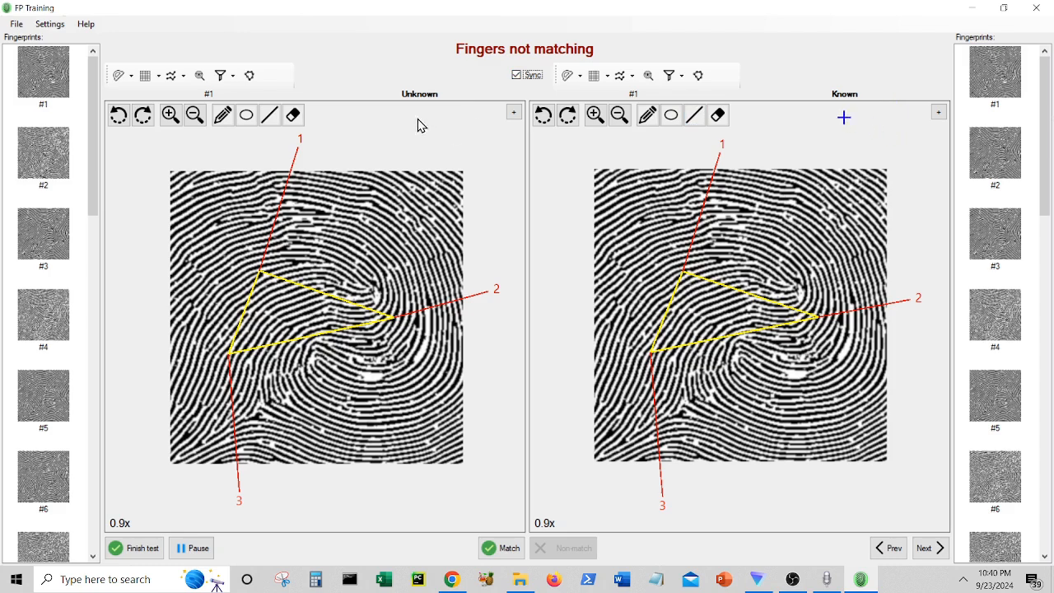
pyautogui.click(132, 77)
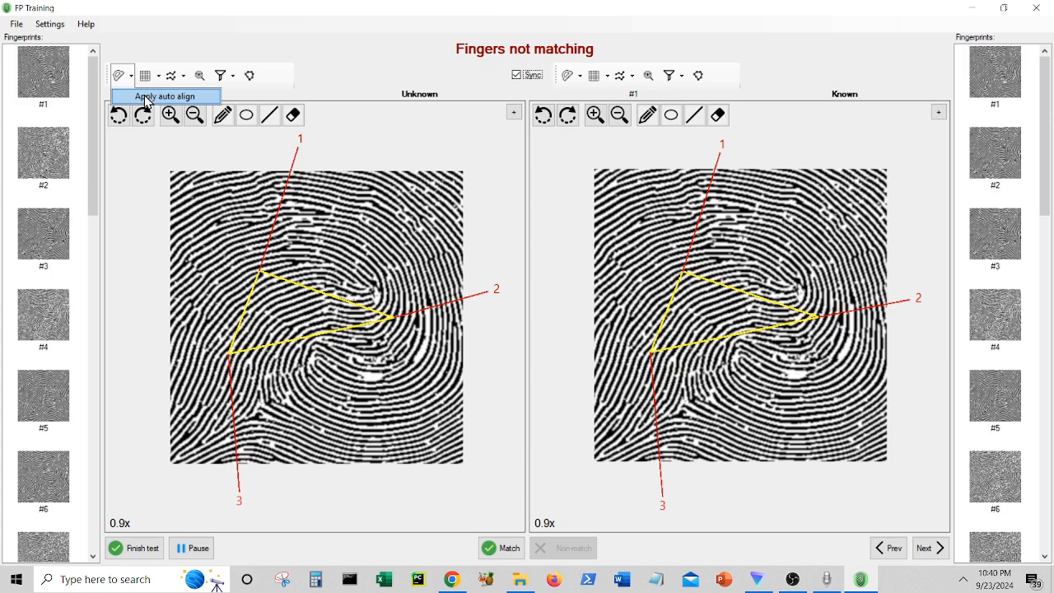
pyautogui.click(147, 98)
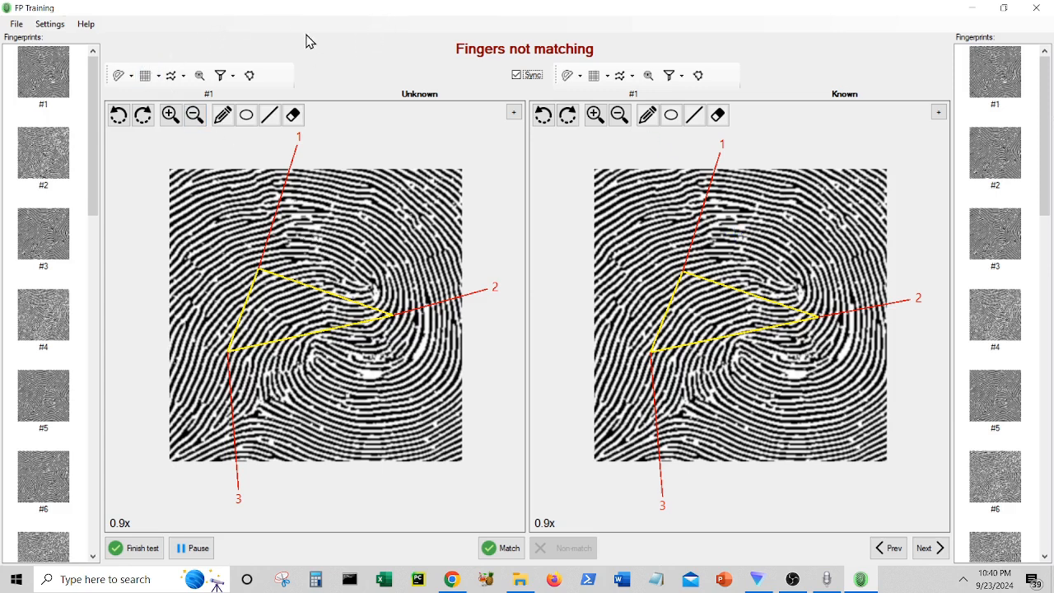
# Compare the ridge details of both prints with the synchronized magnifier and mark pair #1 as a match.
pyautogui.click(200, 76)
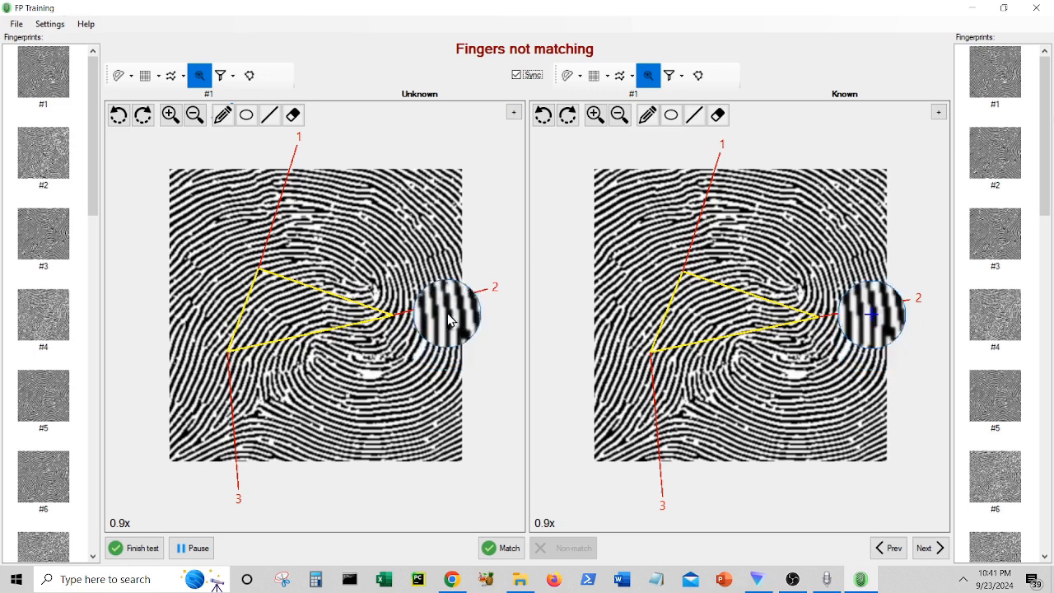
pyautogui.click(200, 77)
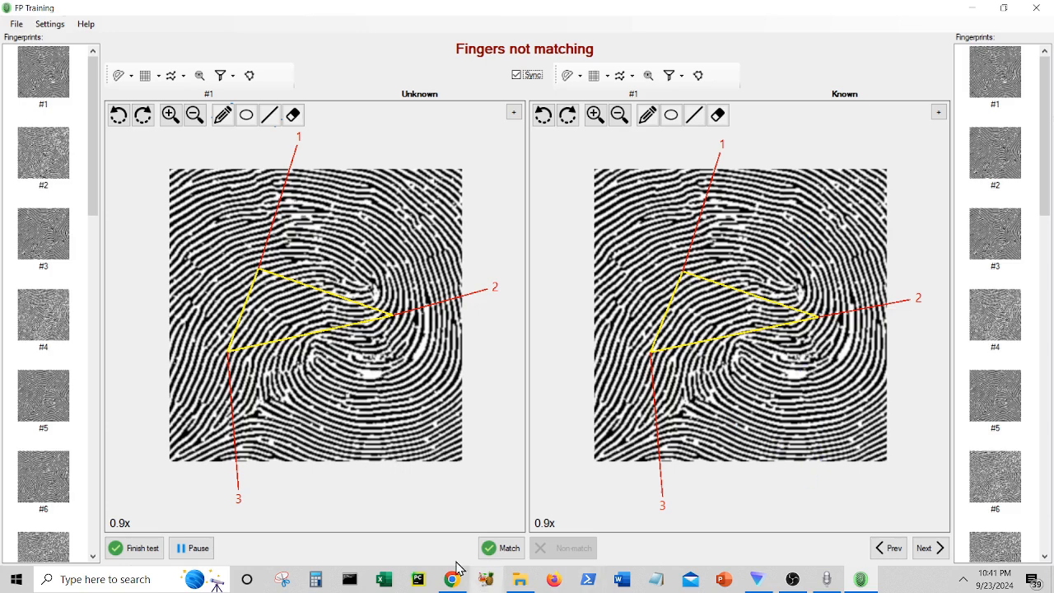
pyautogui.click(509, 550)
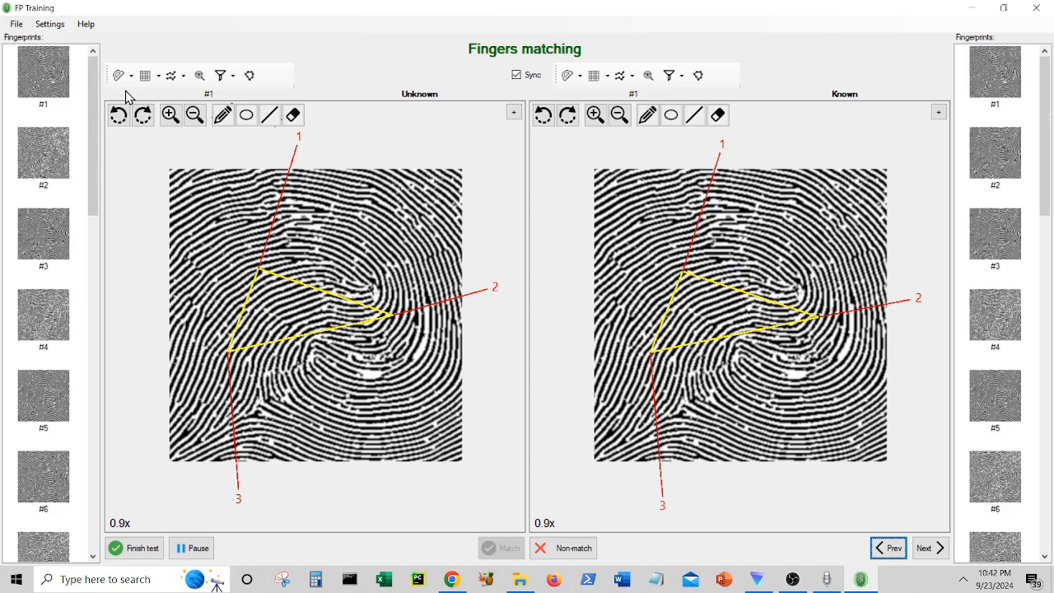
# Load fingerprint pair #2, finish the test without marking it, and close the results notice.
pyautogui.click(46, 157)
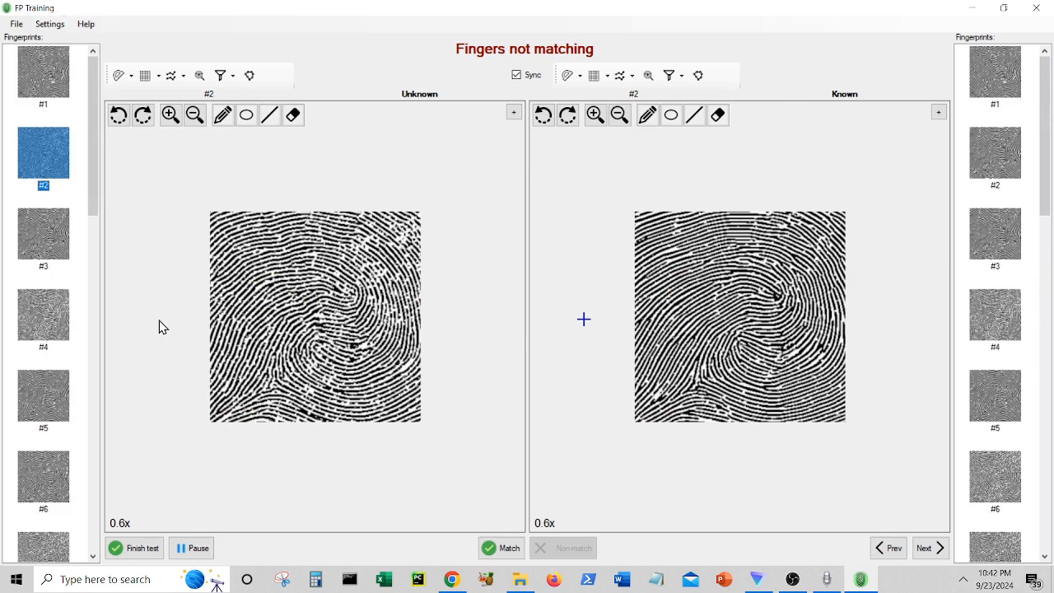
pyautogui.click(145, 552)
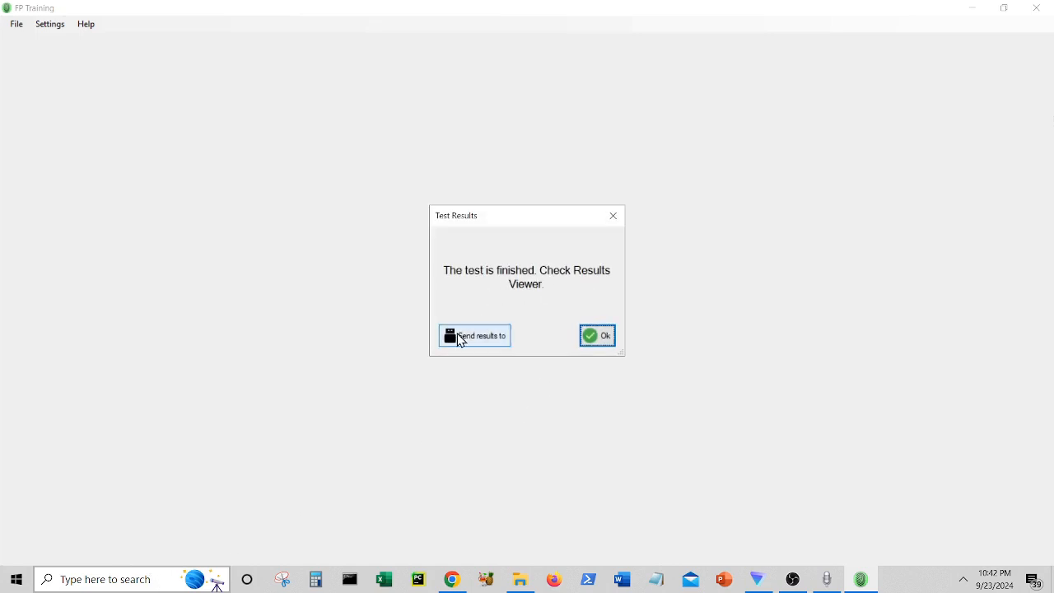
pyautogui.click(601, 336)
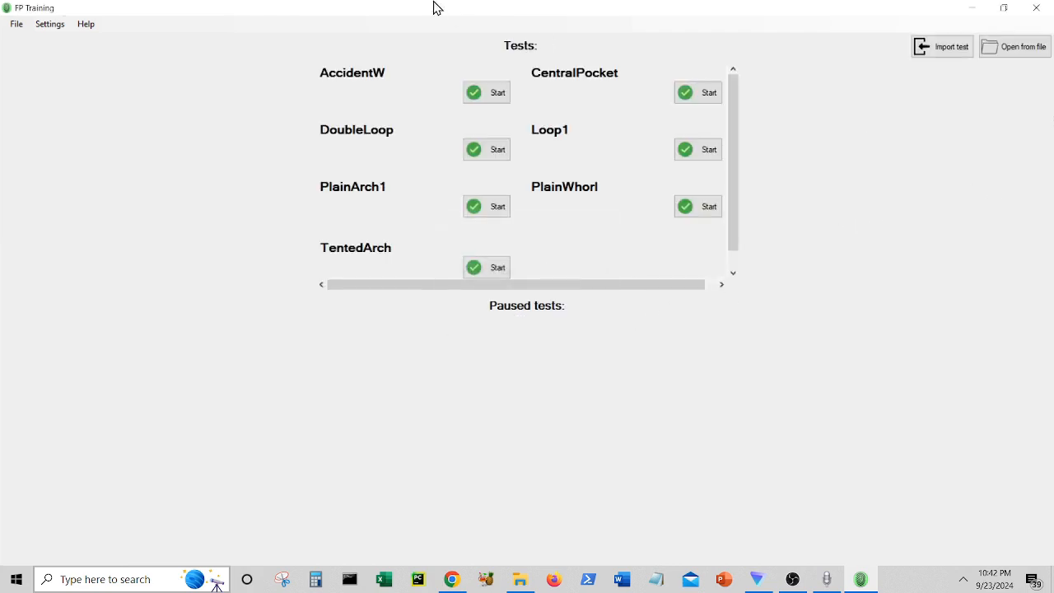
pyautogui.click(15, 24)
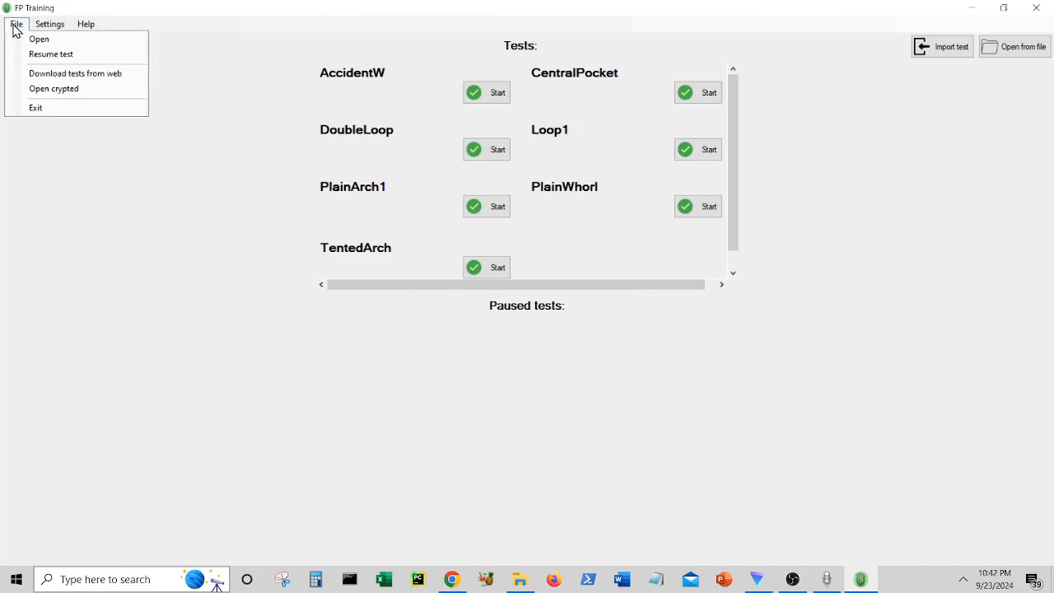